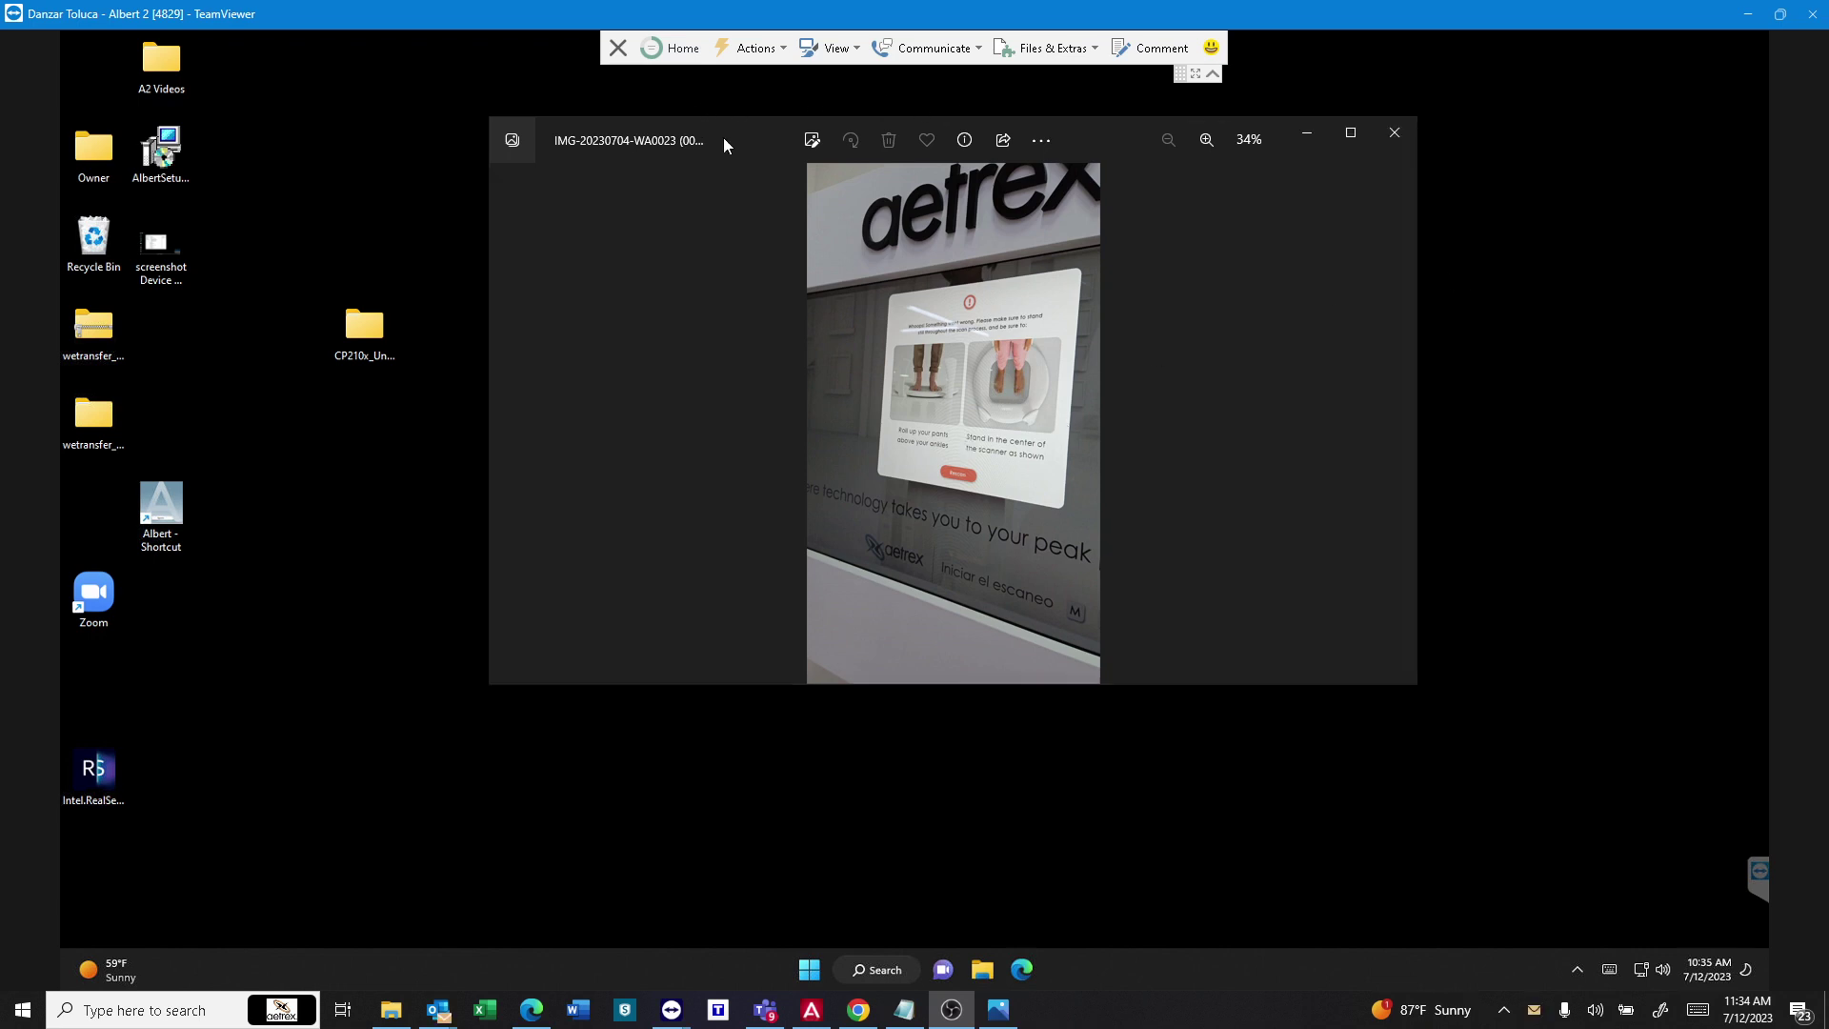
# Move the error photo viewer window to the right side of the remote desktop
pyautogui.moveTo(720, 139); pyautogui.dragTo(1048, 140)
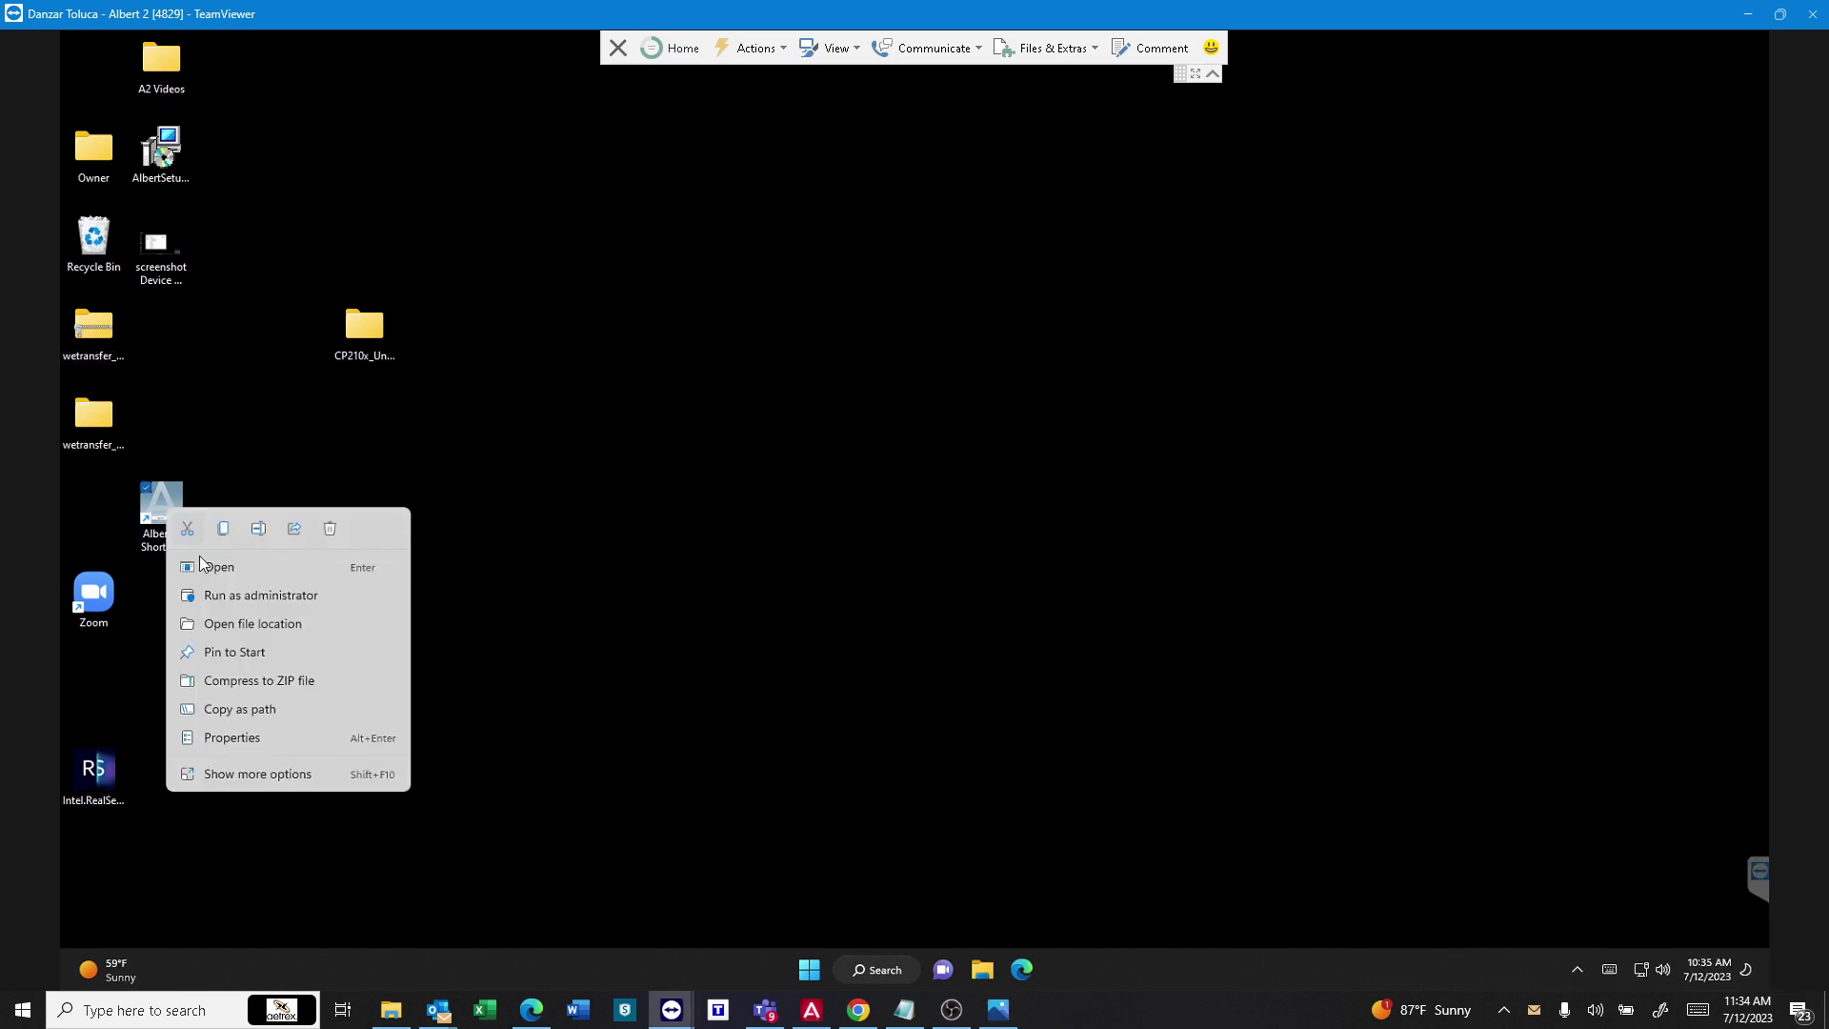
# Dismiss the Albert shortcut's options menu on the remote desktop
pyautogui.click(215, 566)
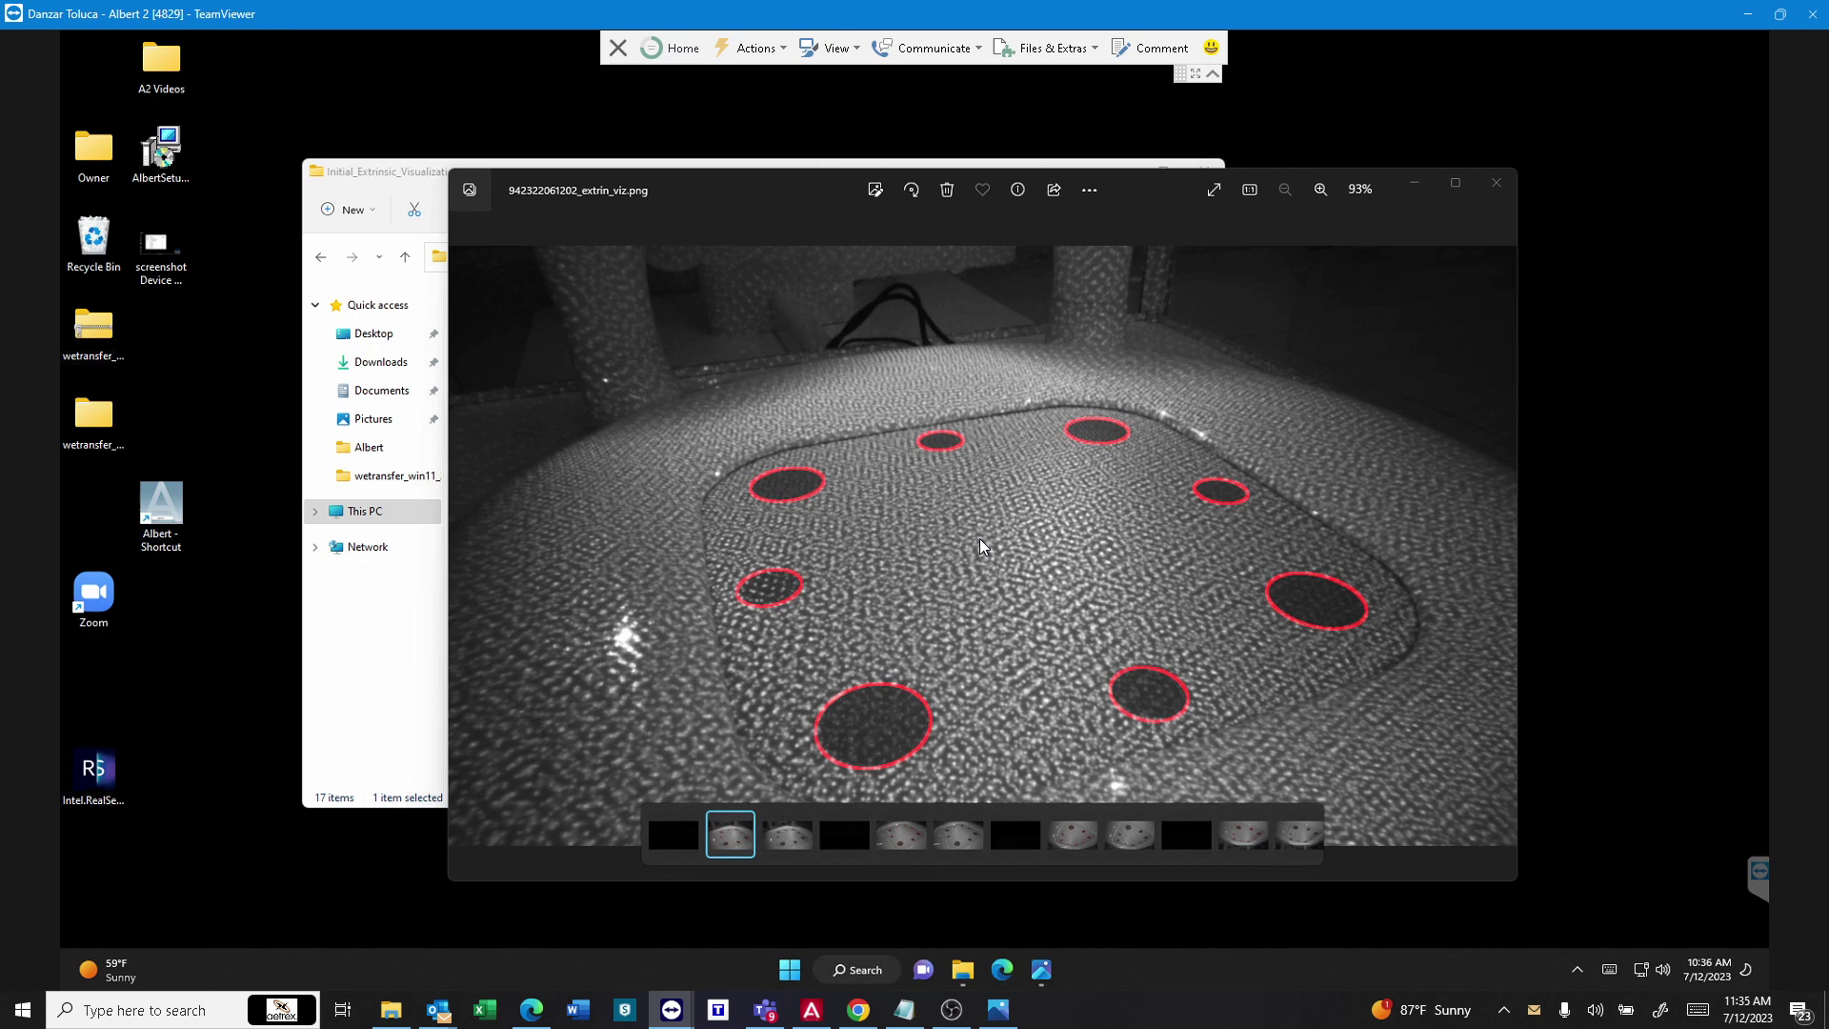
# Minimize Photos and File Explorer with Win+D to reveal the remote desktop icons
pyautogui.press('super+d')
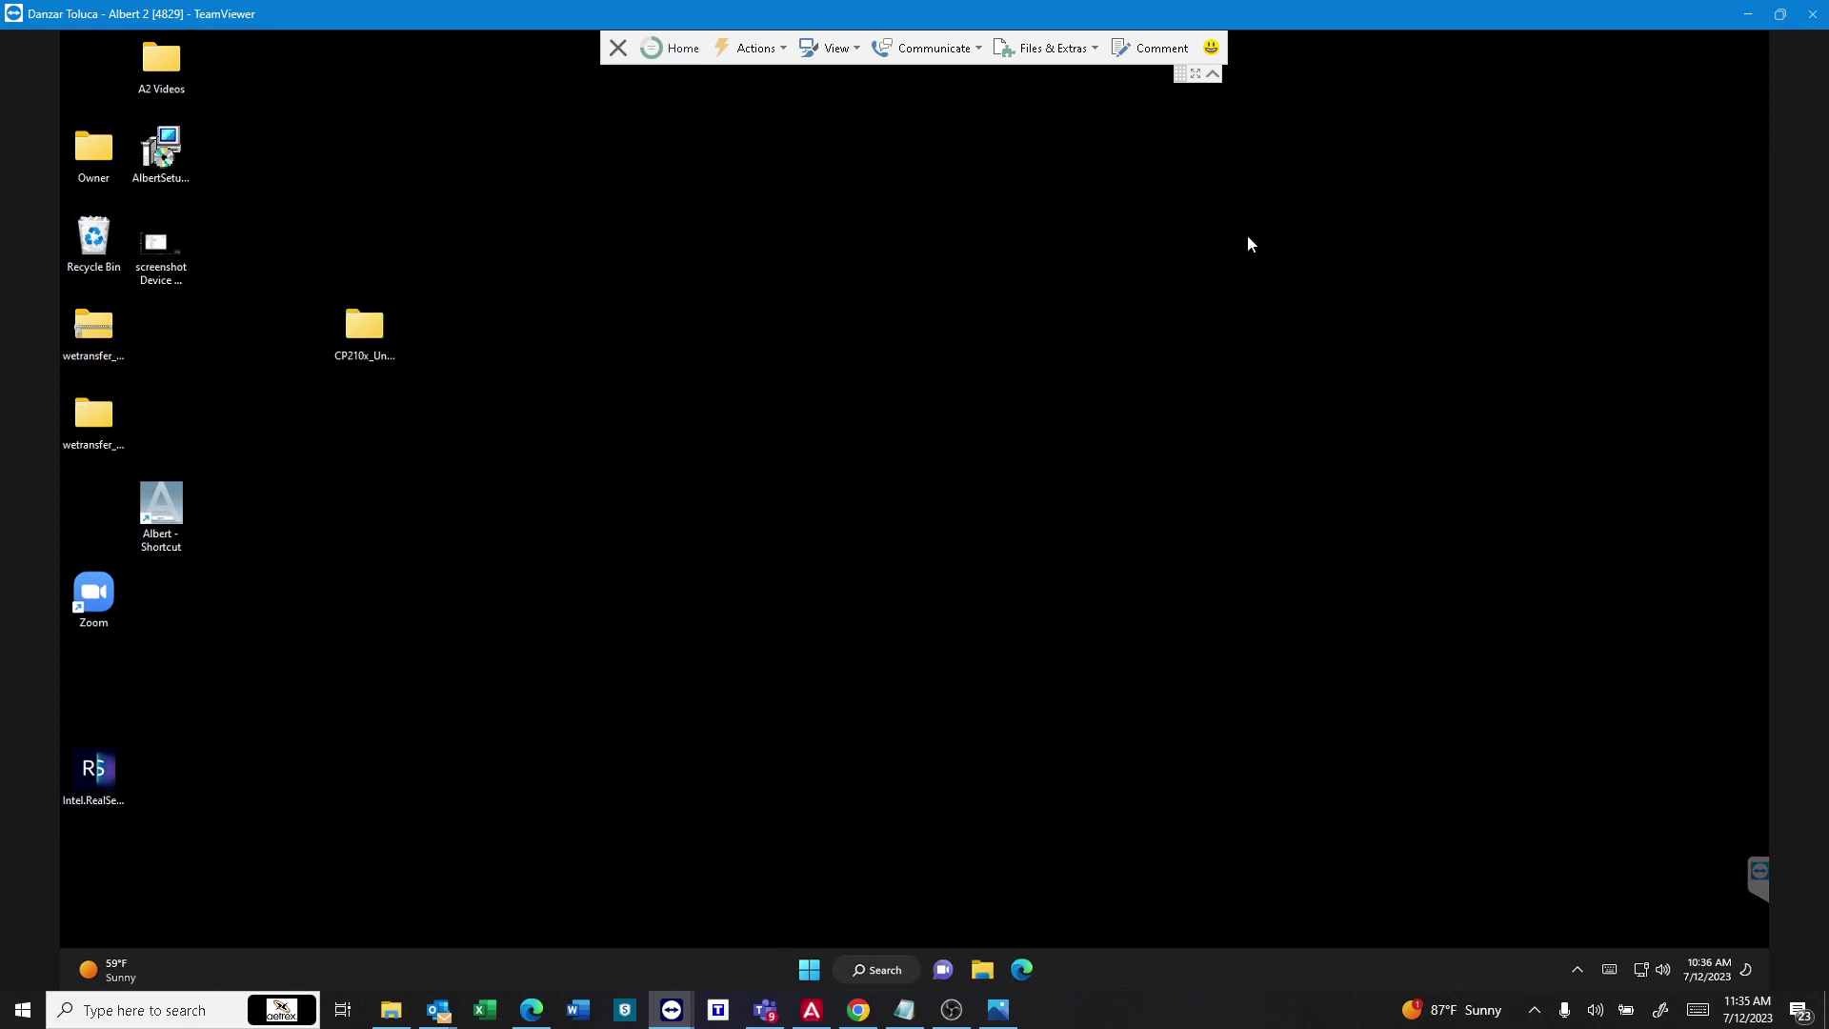